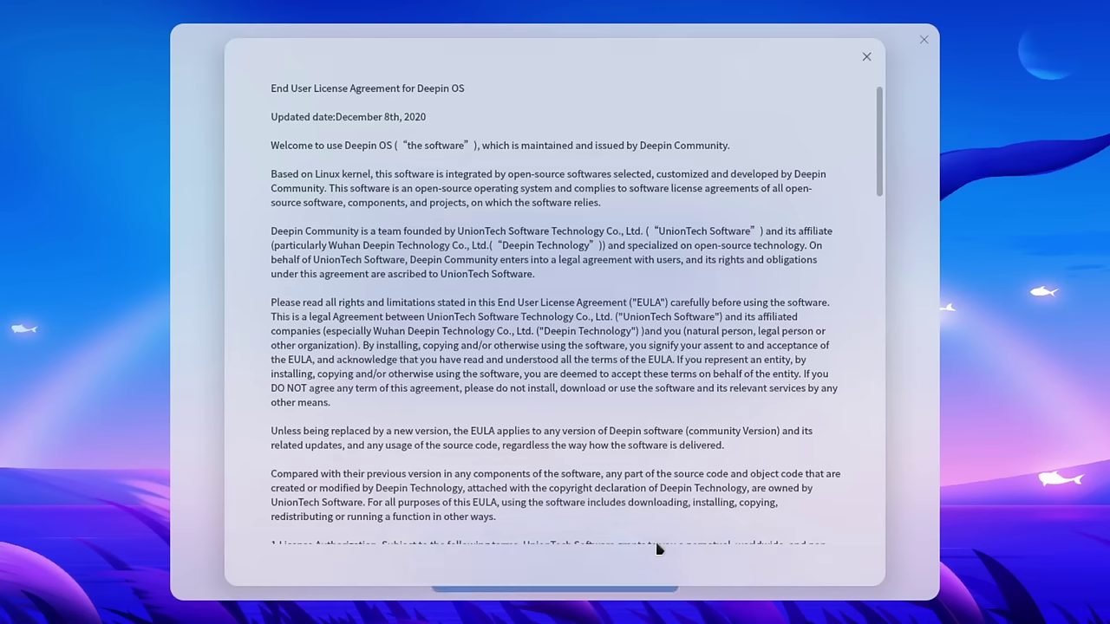
- Close the license agreement and read through the privacy policy text
{"action": "key", "text": "Escape"}
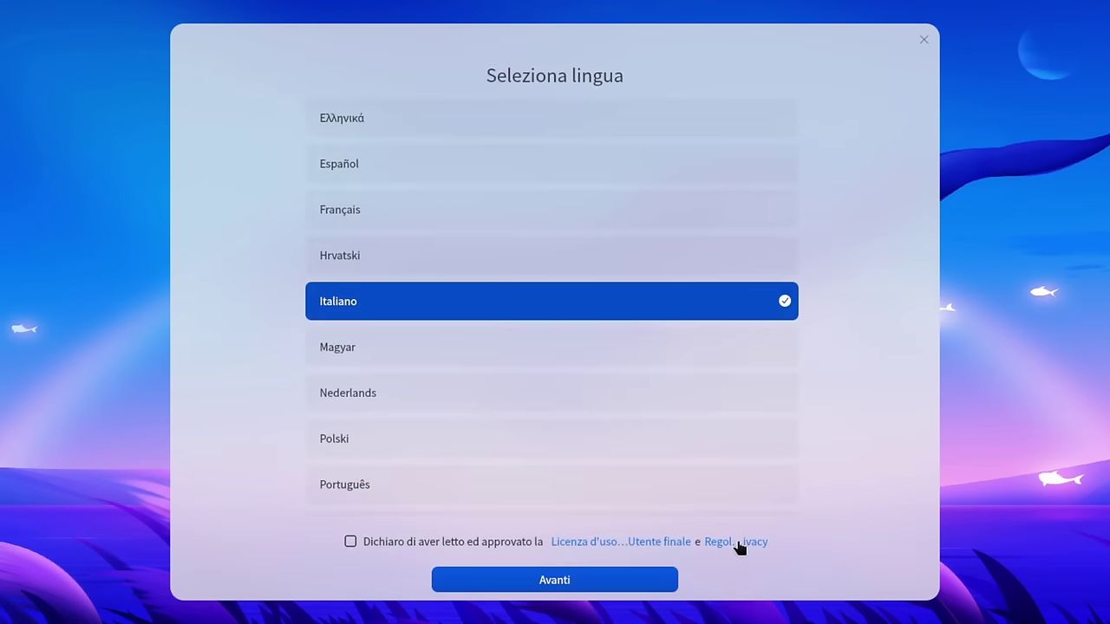
{"action": "left_click", "coordinate": [737, 544]}
{"action": "scroll", "coordinate": [718, 267], "scroll_direction": "down", "scroll_amount": 5}
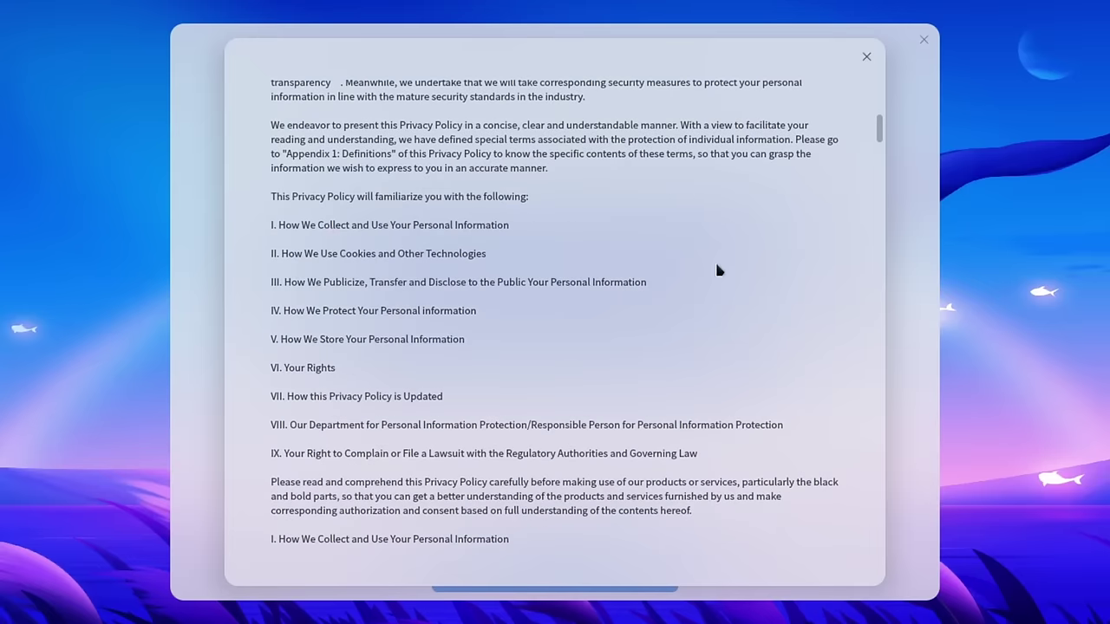
{"action": "scroll", "coordinate": [520, 246], "scroll_direction": "down", "scroll_amount": 4}
{"action": "scroll", "coordinate": [340, 487], "scroll_direction": "down", "scroll_amount": 4}
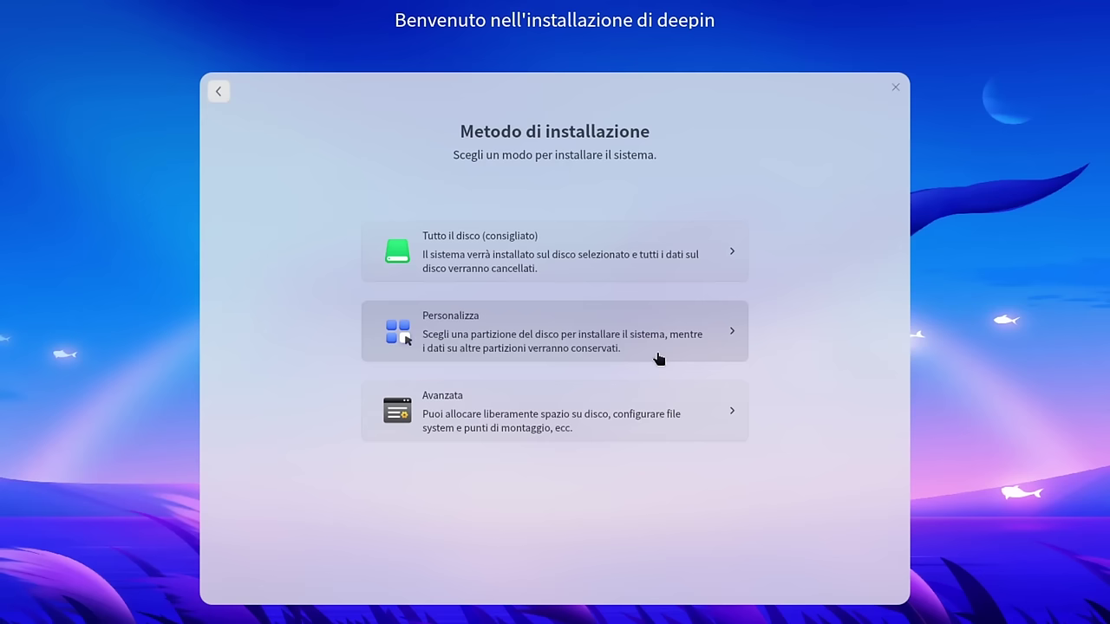
- Choose 'Tutto il disco' on /dev/sda, then look at the Avanzata partitioning options
{"action": "left_click", "coordinate": [716, 266]}
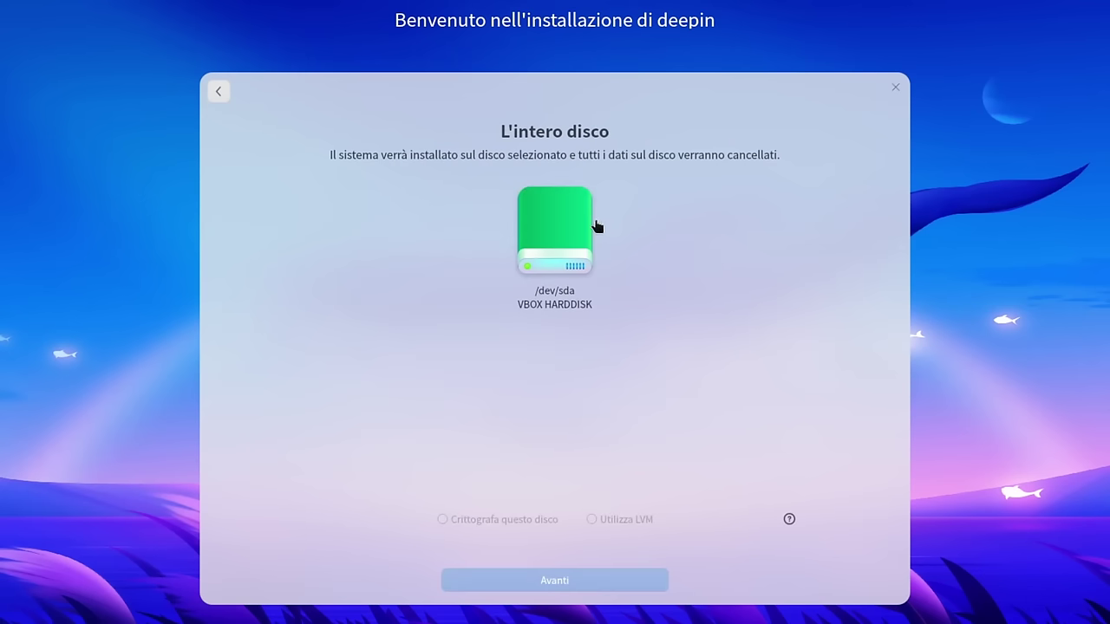
{"action": "left_click", "coordinate": [555, 253]}
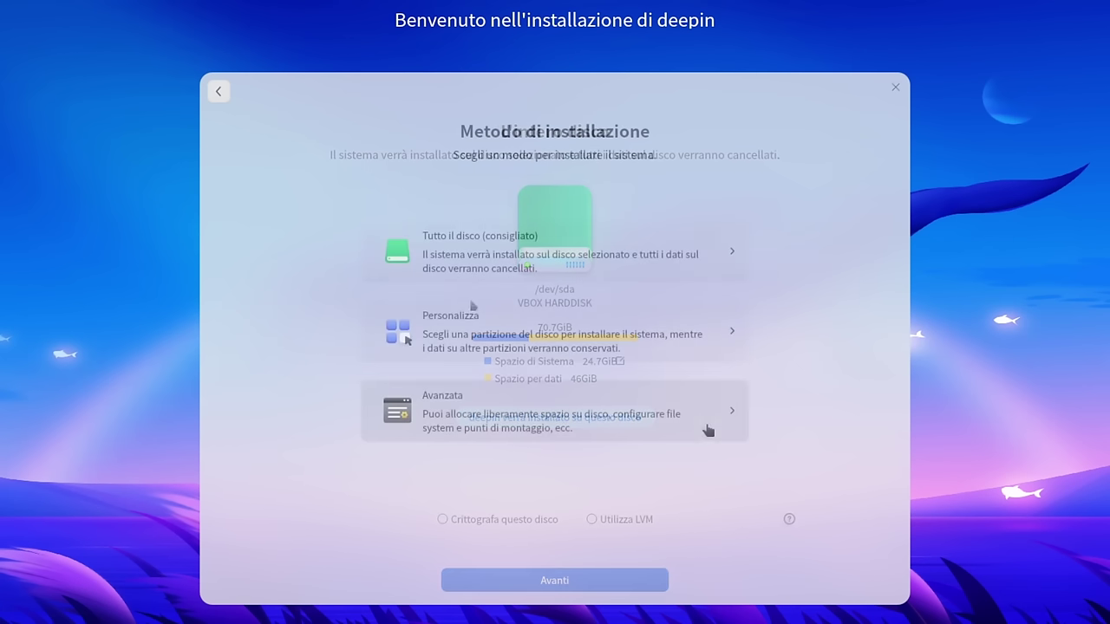
{"action": "left_click", "coordinate": [705, 424]}
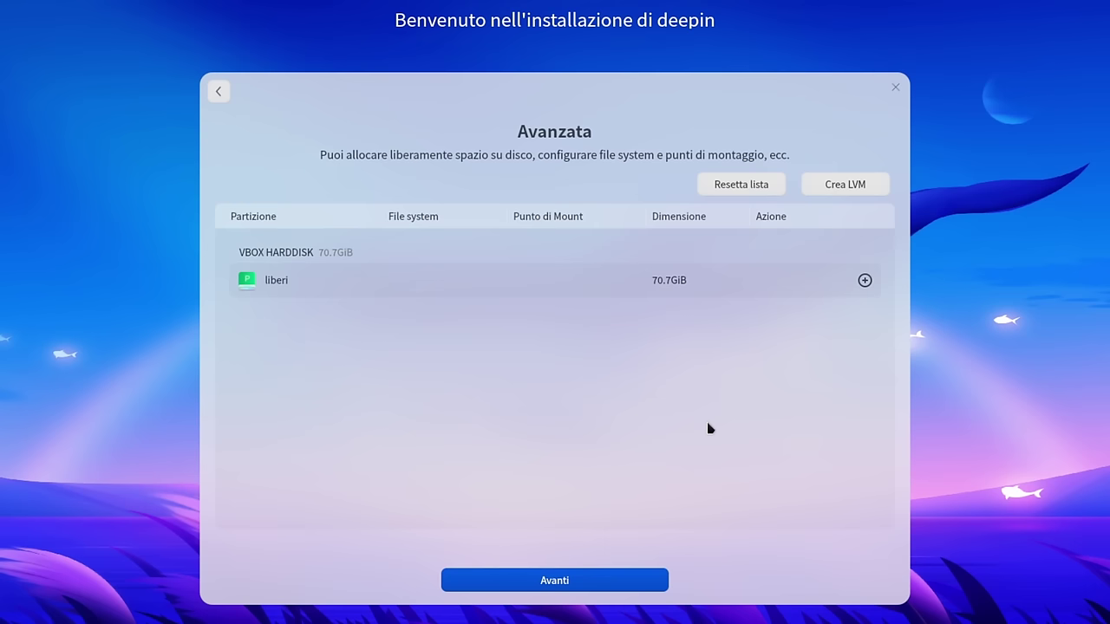
- Start a new partition in free space, cancel it, and return to the installation methods
{"action": "left_click", "coordinate": [864, 281]}
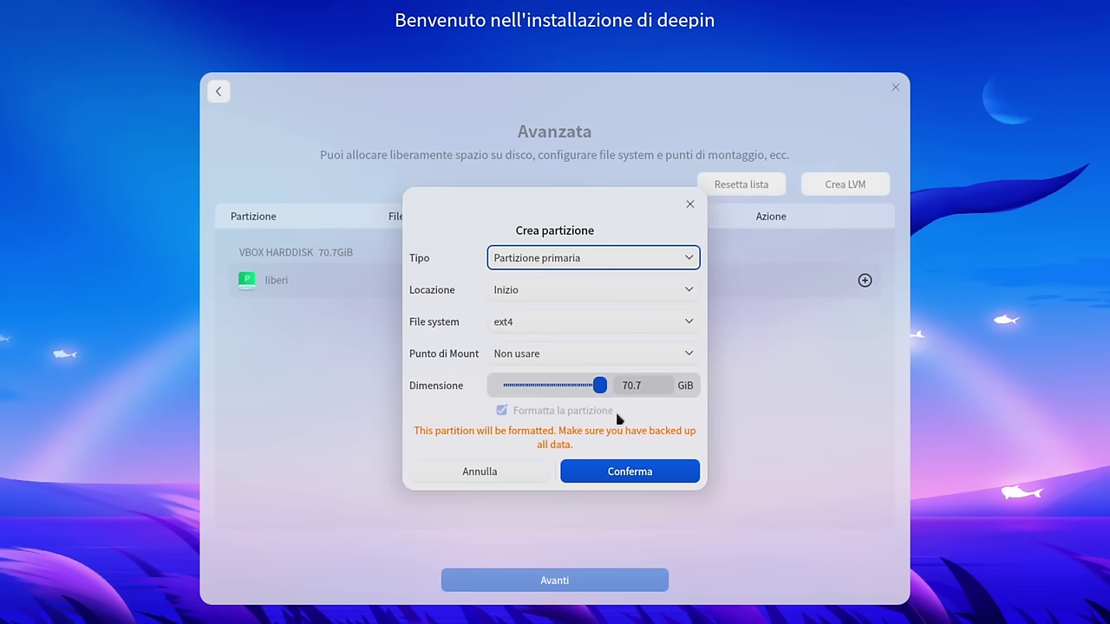
{"action": "left_click", "coordinate": [493, 479]}
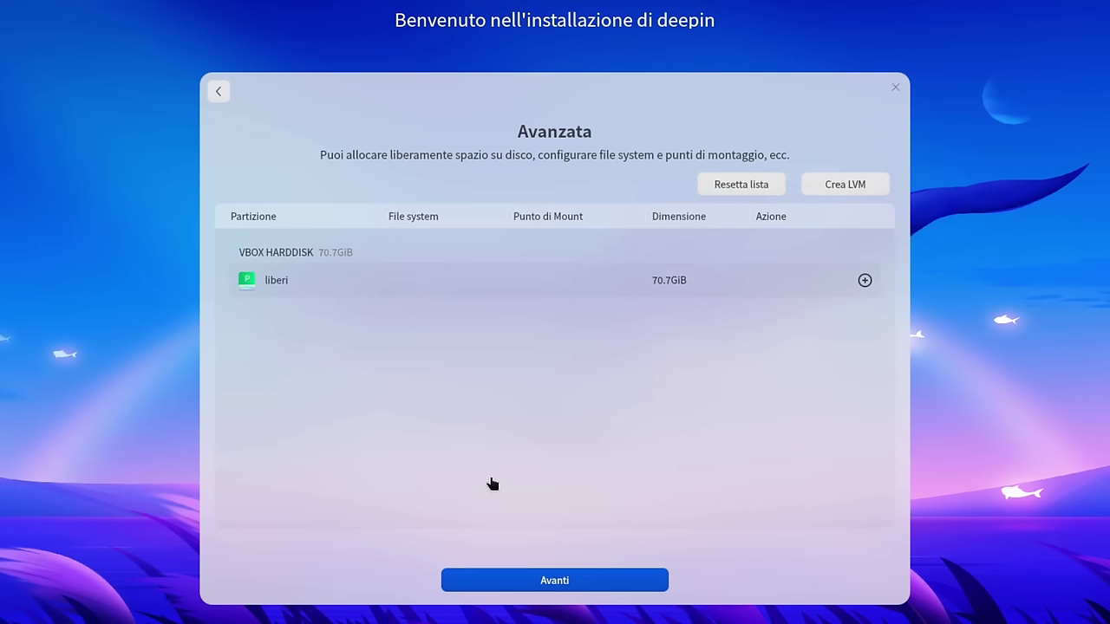
{"action": "left_click", "coordinate": [218, 91]}
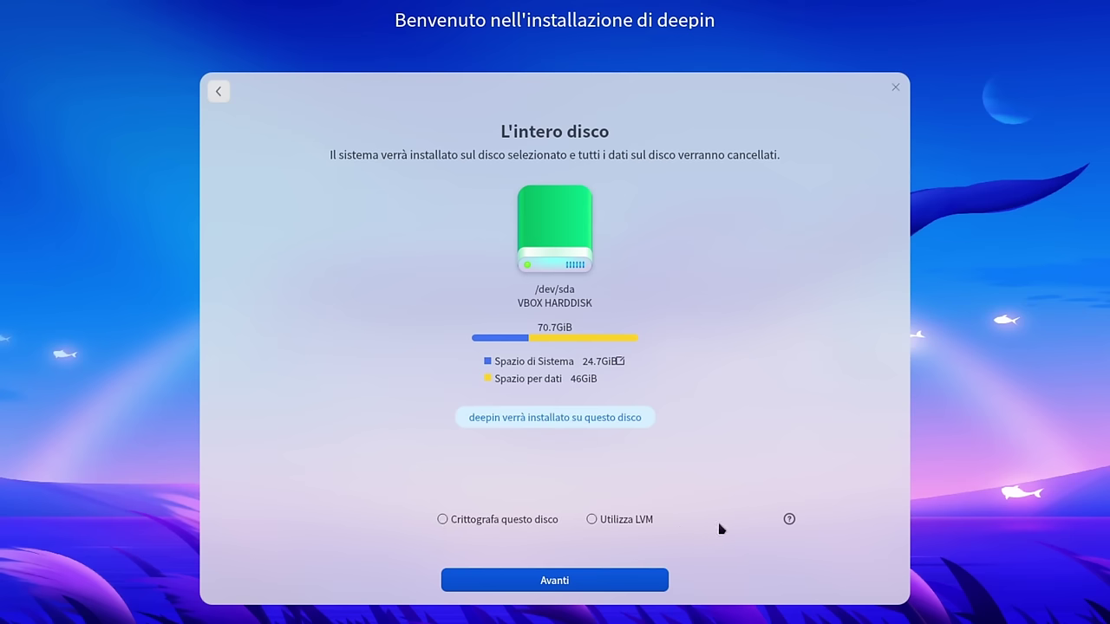
- Read the encryption and LVM help, then continue to the 'Pronto all'installazione' summary
{"action": "left_click", "coordinate": [789, 520]}
{"action": "left_click", "coordinate": [606, 585]}
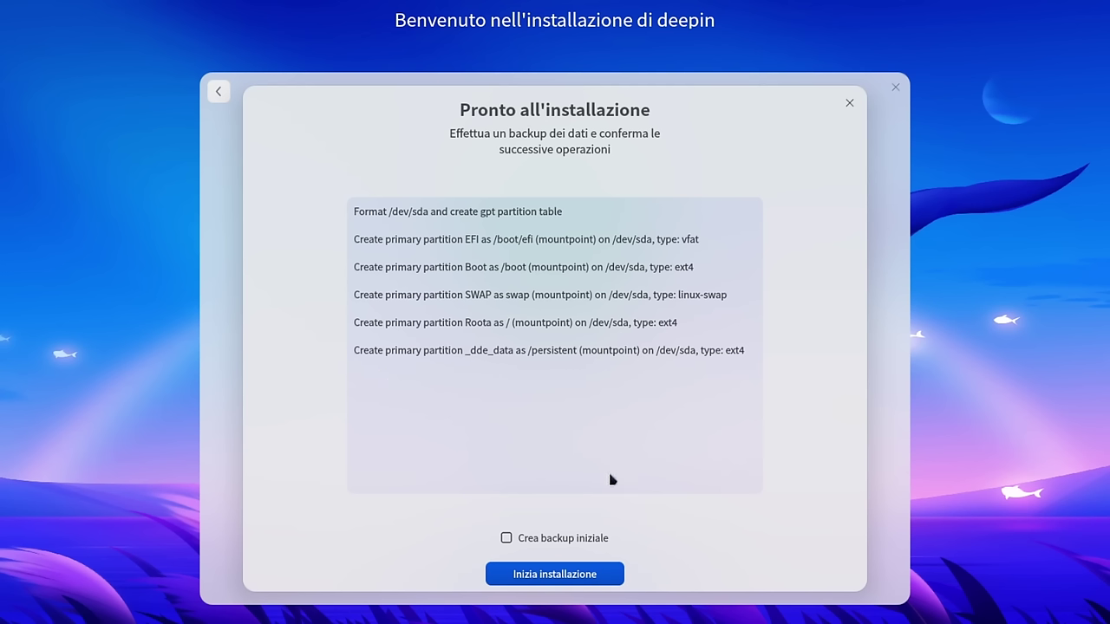
- Enable 'Crea backup iniziale' and start the installation
{"action": "left_click", "coordinate": [507, 538]}
{"action": "left_click", "coordinate": [612, 577]}
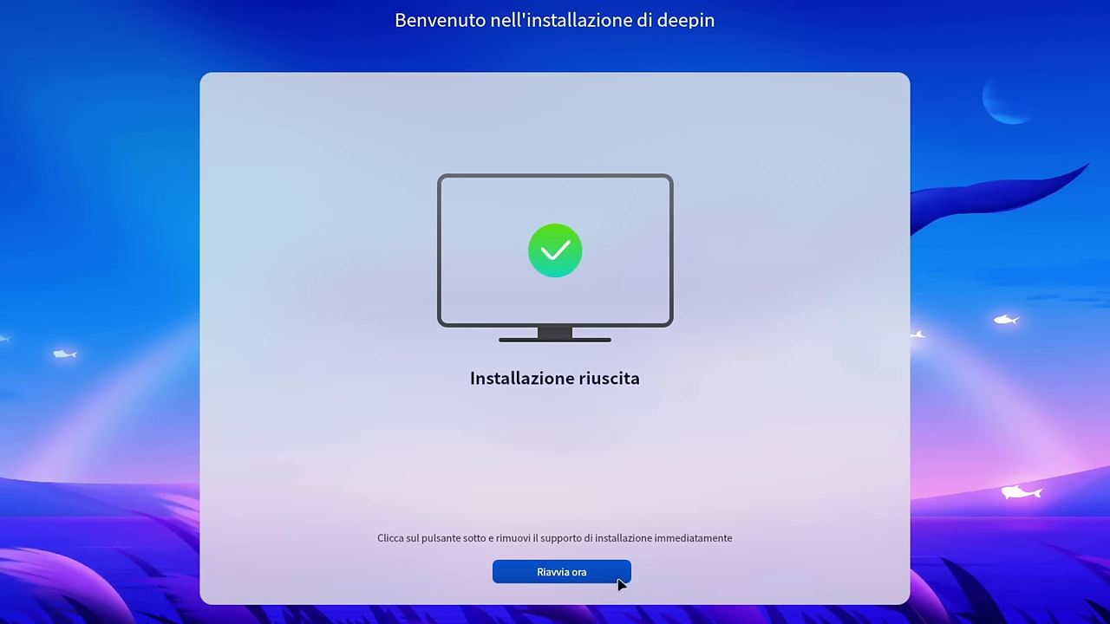
- Restart into the installed system and keep the raccoon as the account avatar
{"action": "left_click", "coordinate": [619, 580]}
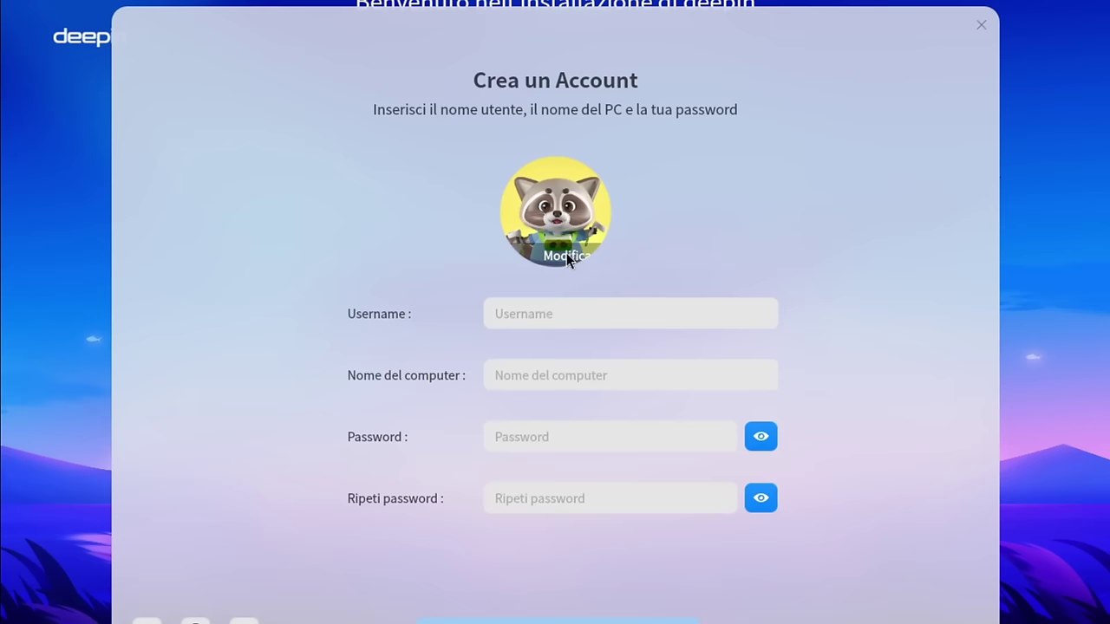
{"action": "left_click", "coordinate": [567, 250]}
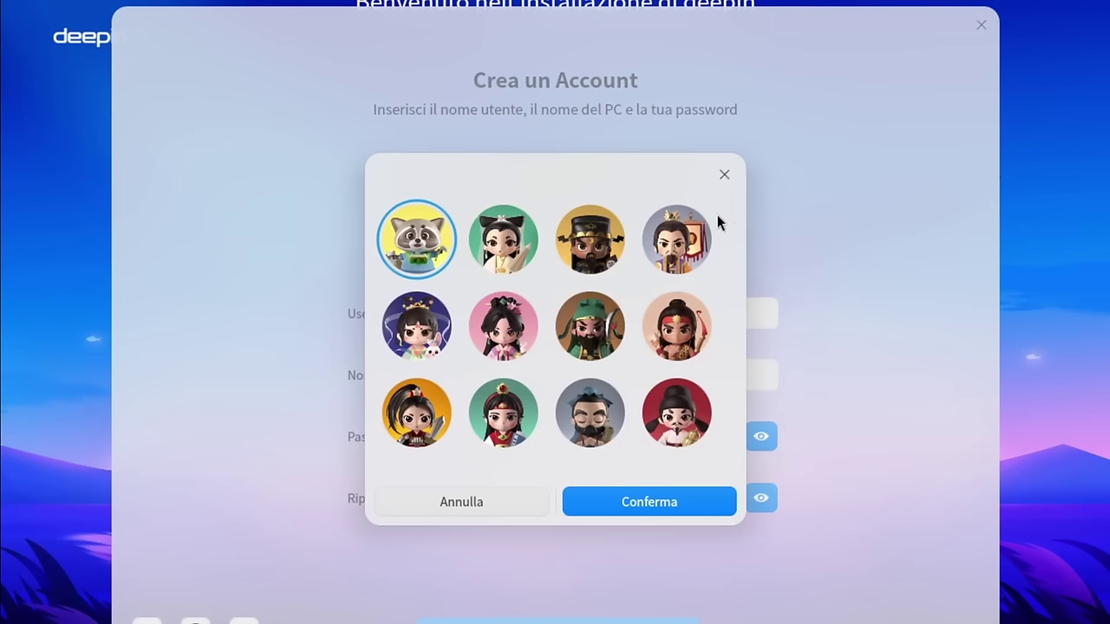
{"action": "scroll", "coordinate": [733, 217], "scroll_direction": "down", "scroll_amount": 3}
{"action": "left_click_drag", "start_coordinate": [733, 230], "coordinate": [719, 285]}
{"action": "key", "text": "Return"}
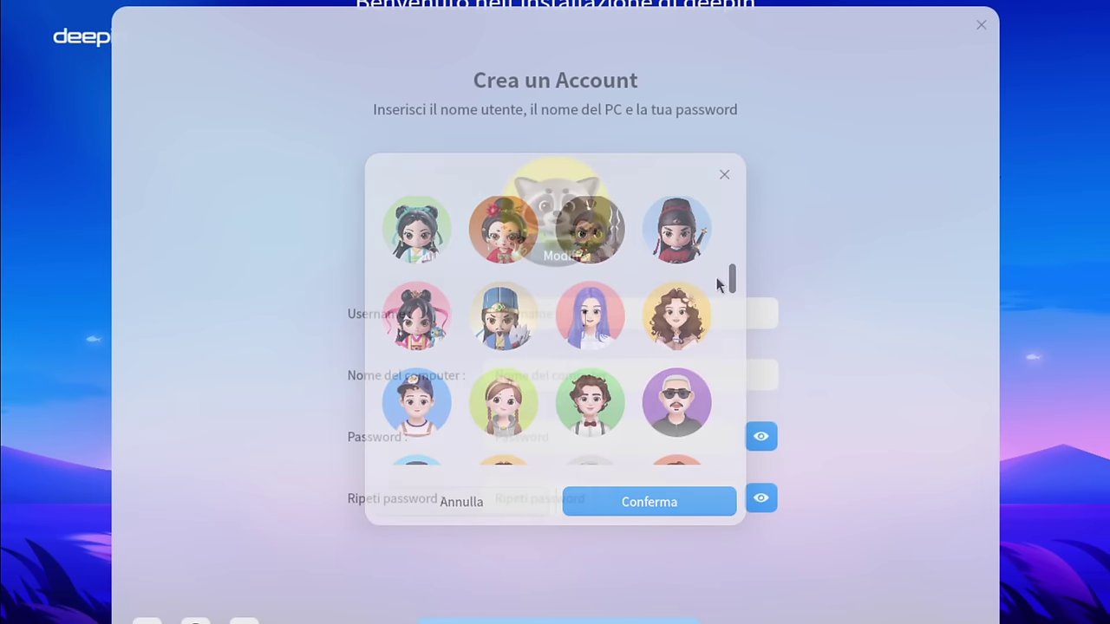
- Enter the account username and password
{"action": "type", "text": "dario"}
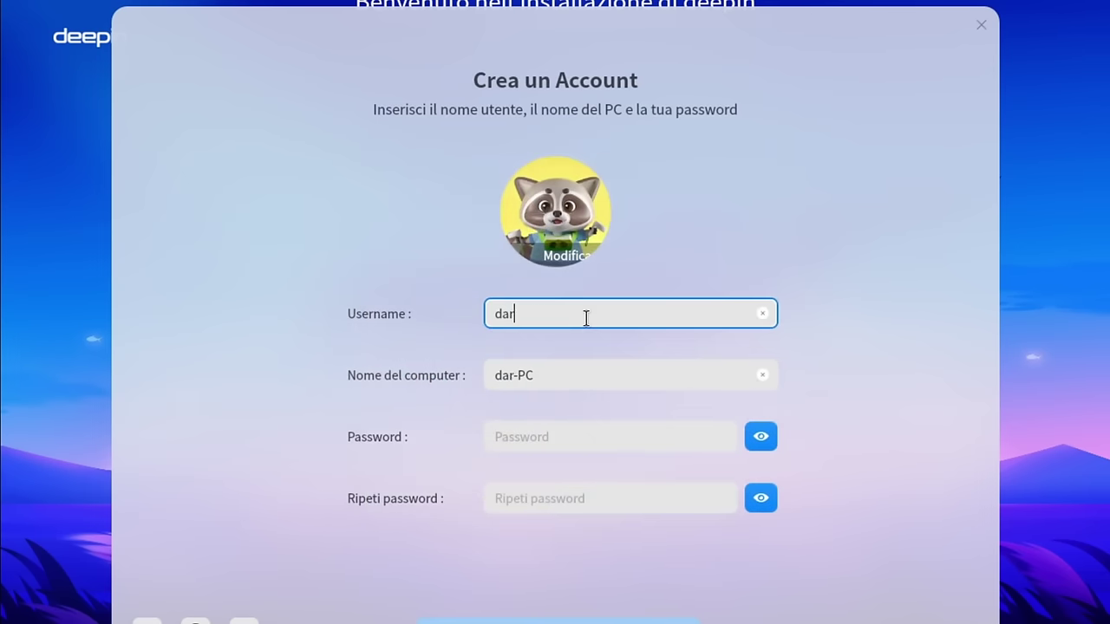
{"action": "left_click", "coordinate": [610, 441]}
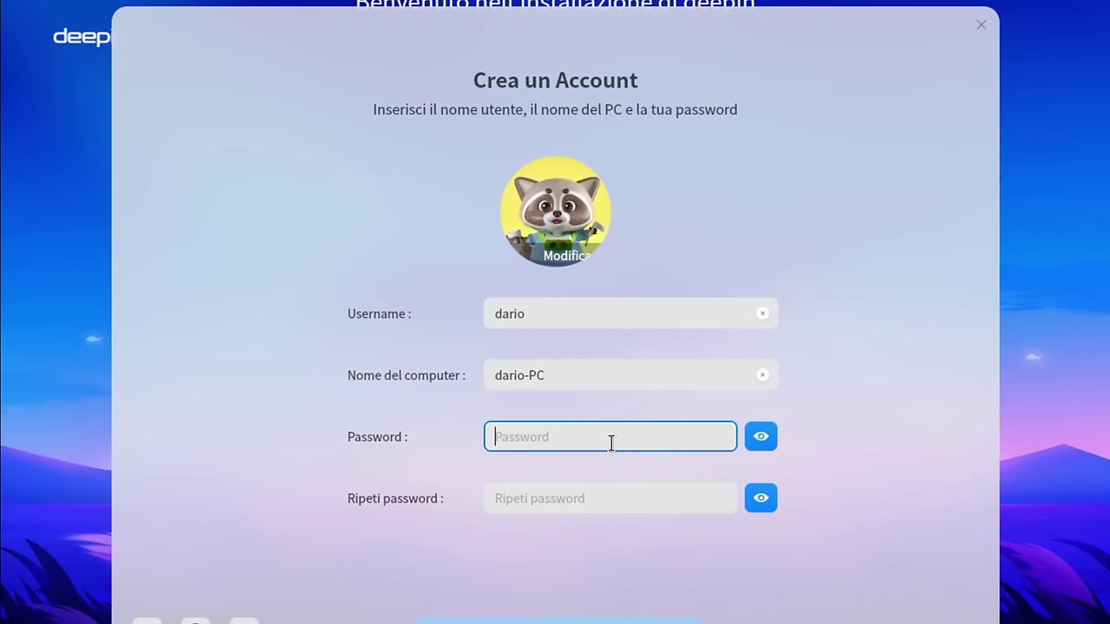
{"action": "type", "text": "1234567"}
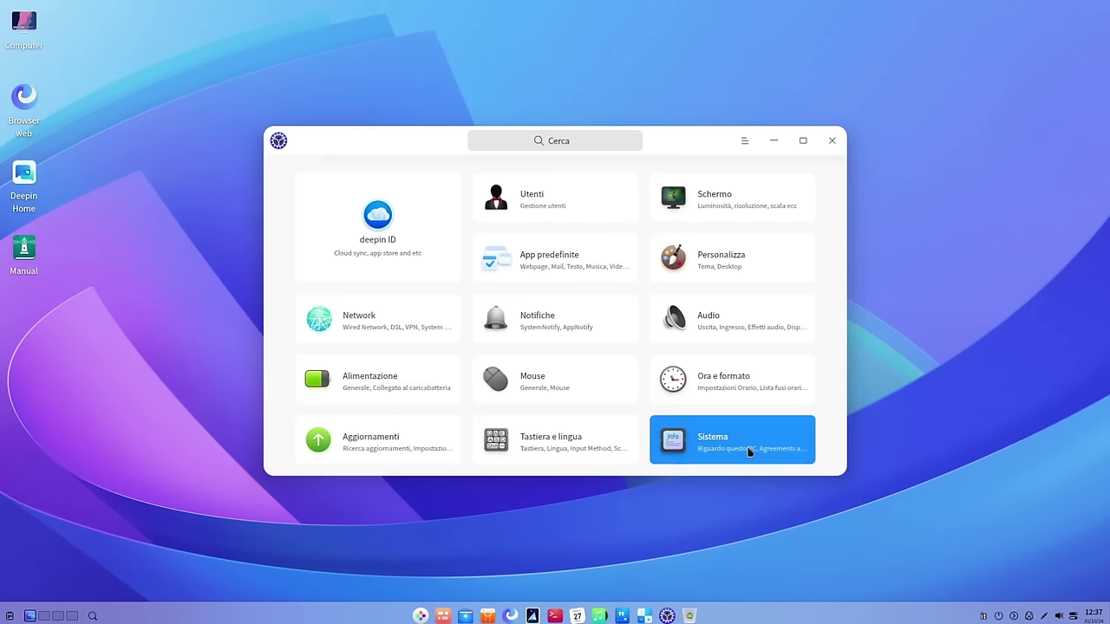
- Open Sistema and scroll the About this PC page down to Processore and Memoria
{"action": "left_click", "coordinate": [749, 450]}
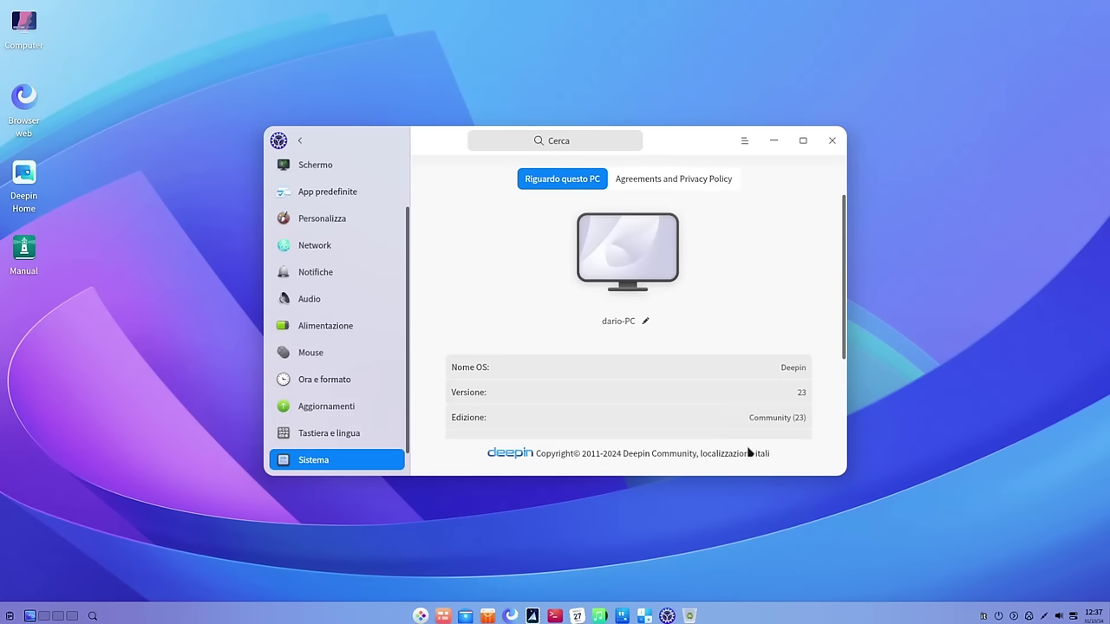
{"action": "left_click_drag", "start_coordinate": [844, 322], "coordinate": [838, 421]}
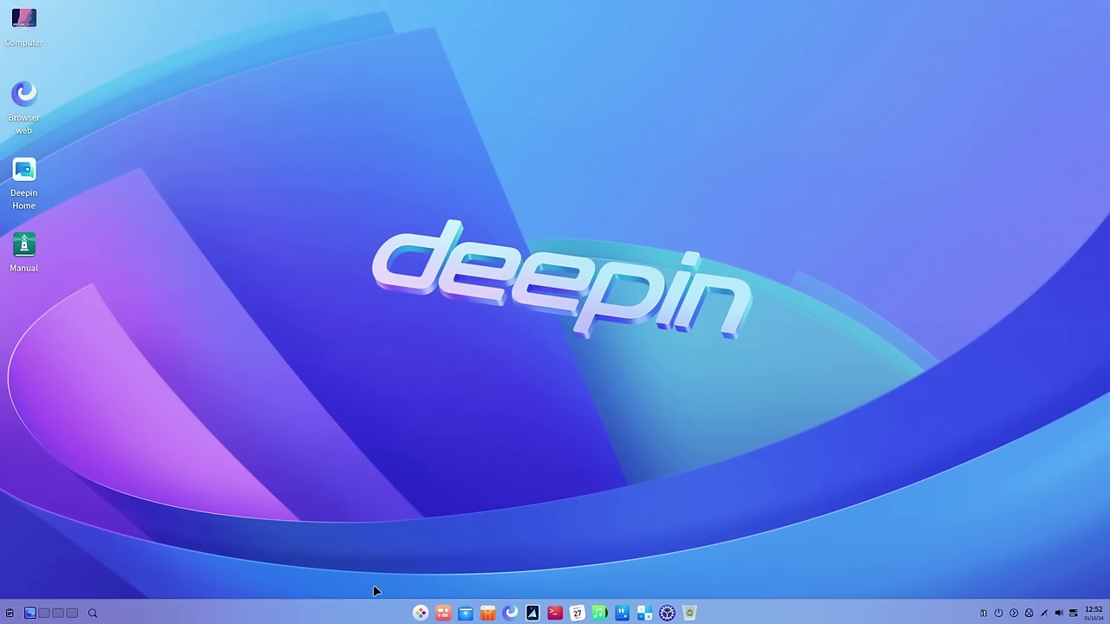
- Check the drives in the Computer view, moving the window left, then close it
{"action": "double_click", "coordinate": [18, 19]}
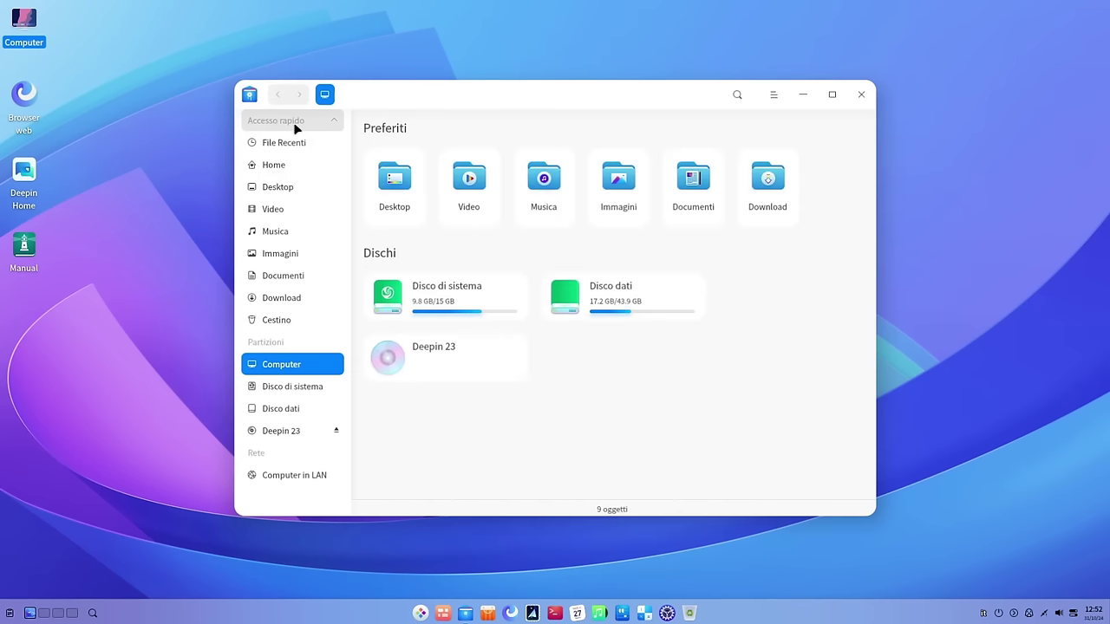
{"action": "left_click_drag", "start_coordinate": [476, 110], "coordinate": [347, 112]}
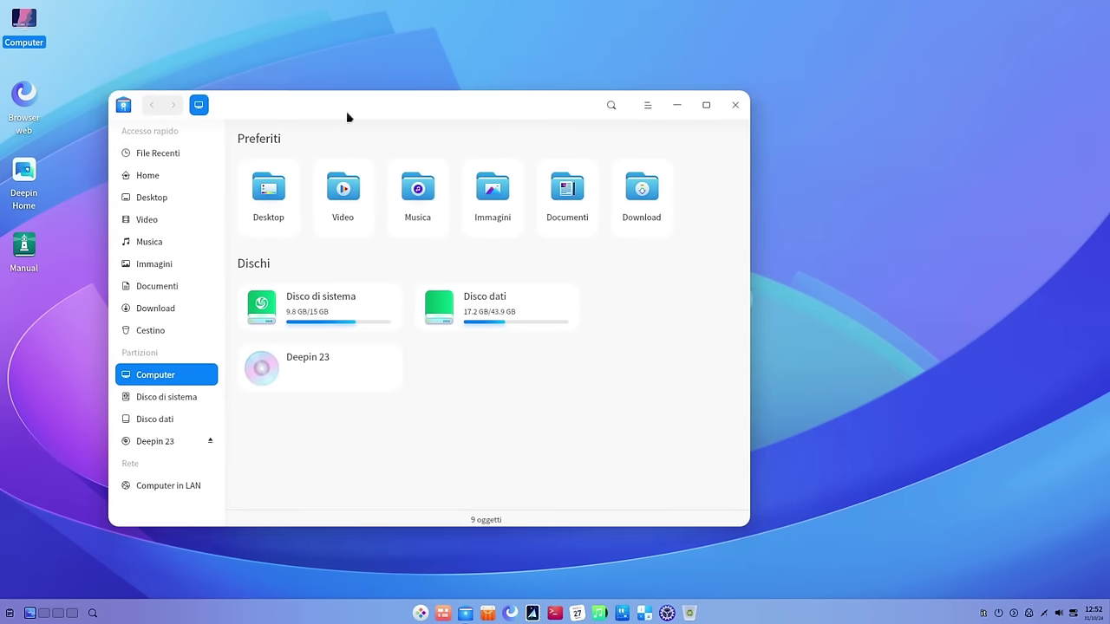
{"action": "left_click", "coordinate": [735, 106]}
- Expand the app launcher to the full app grid, then return it to compact mode
{"action": "left_click", "coordinate": [420, 613]}
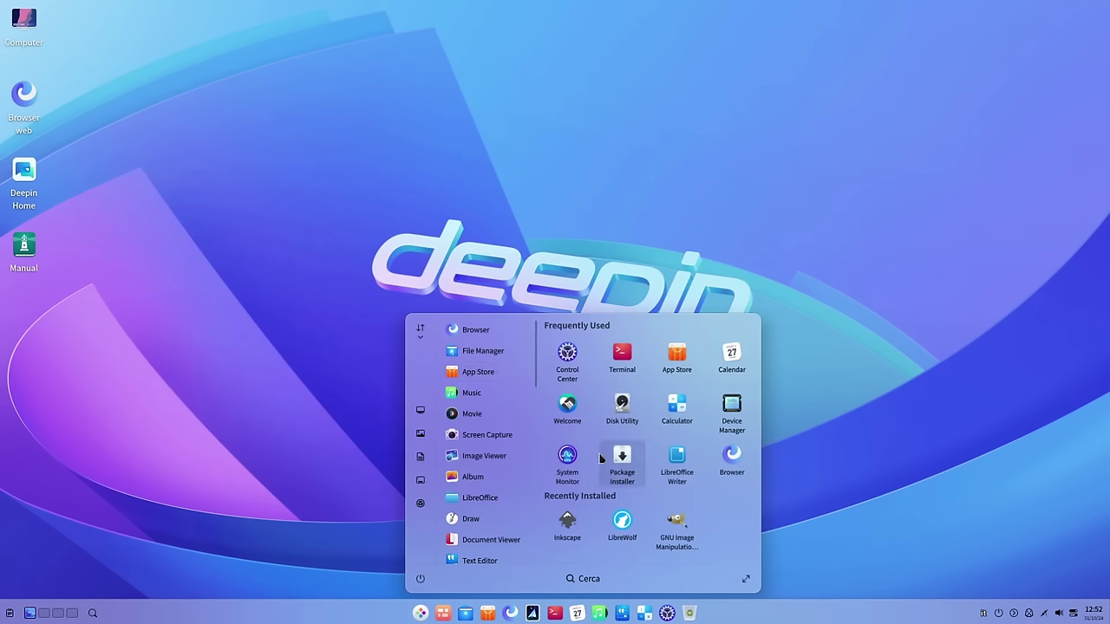
{"action": "left_click", "coordinate": [746, 581]}
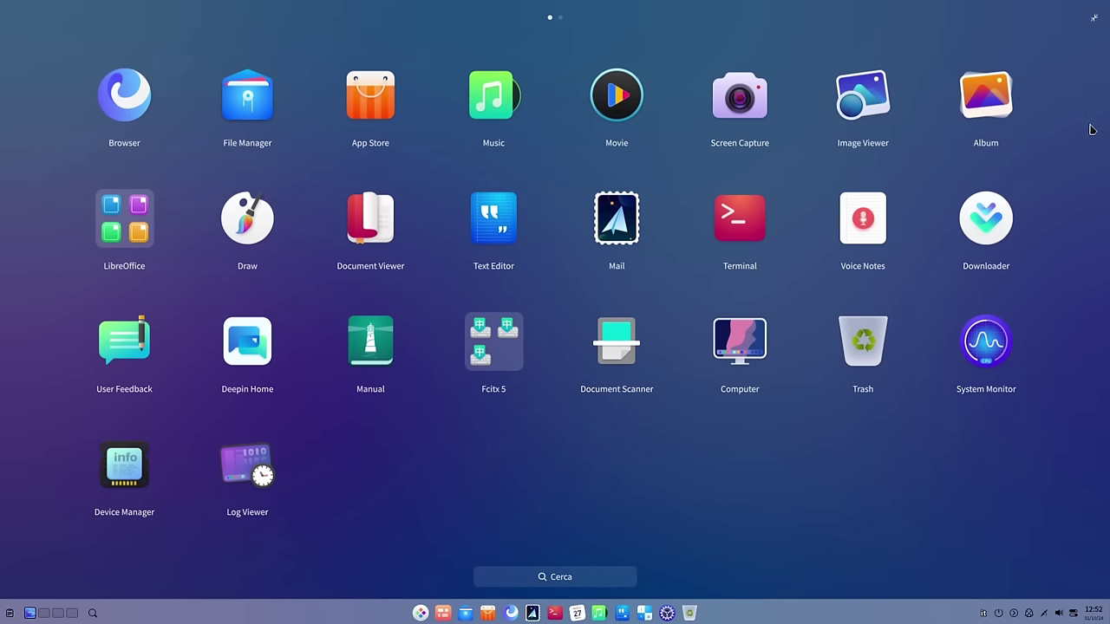
{"action": "left_click", "coordinate": [1096, 26]}
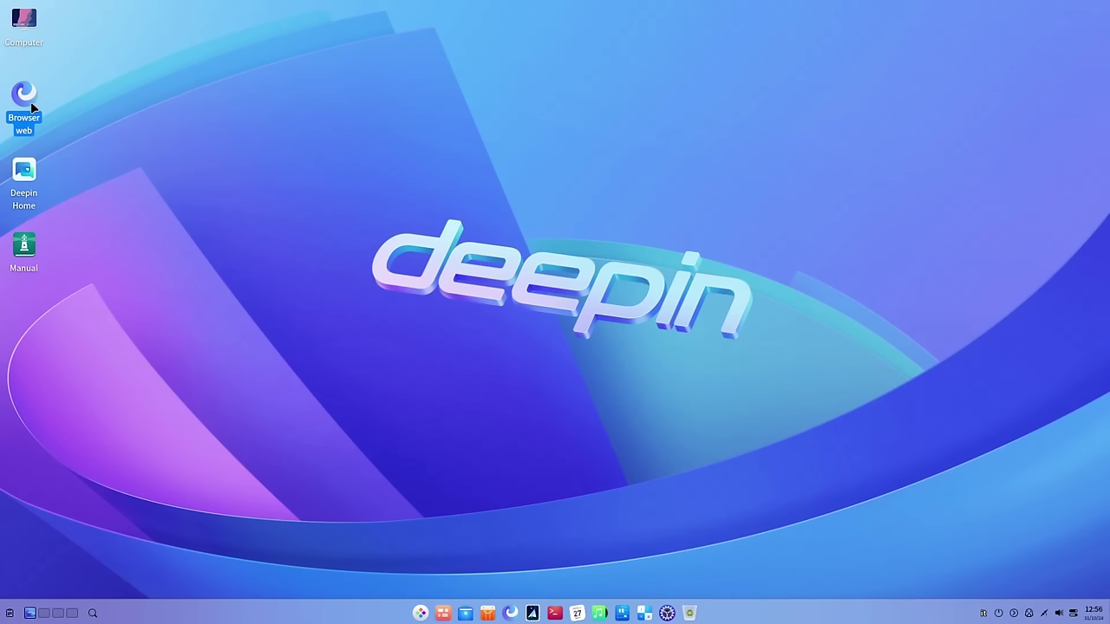
- Launch Deepin Browser and show its Informazioni page from the main menu
{"action": "double_click", "coordinate": [30, 104]}
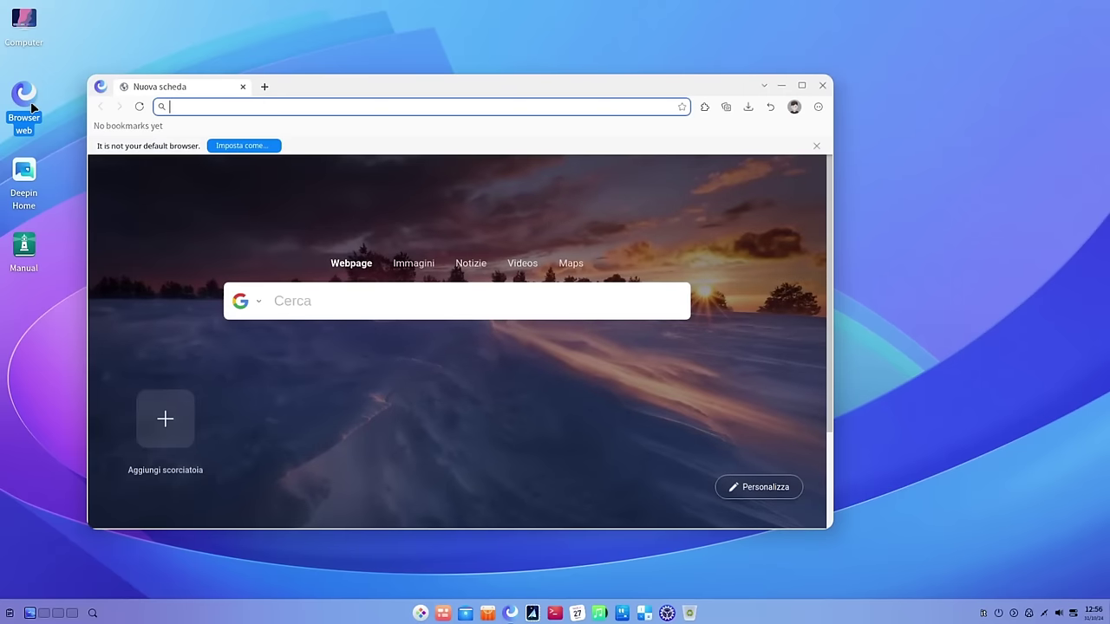
{"action": "left_click", "coordinate": [819, 108]}
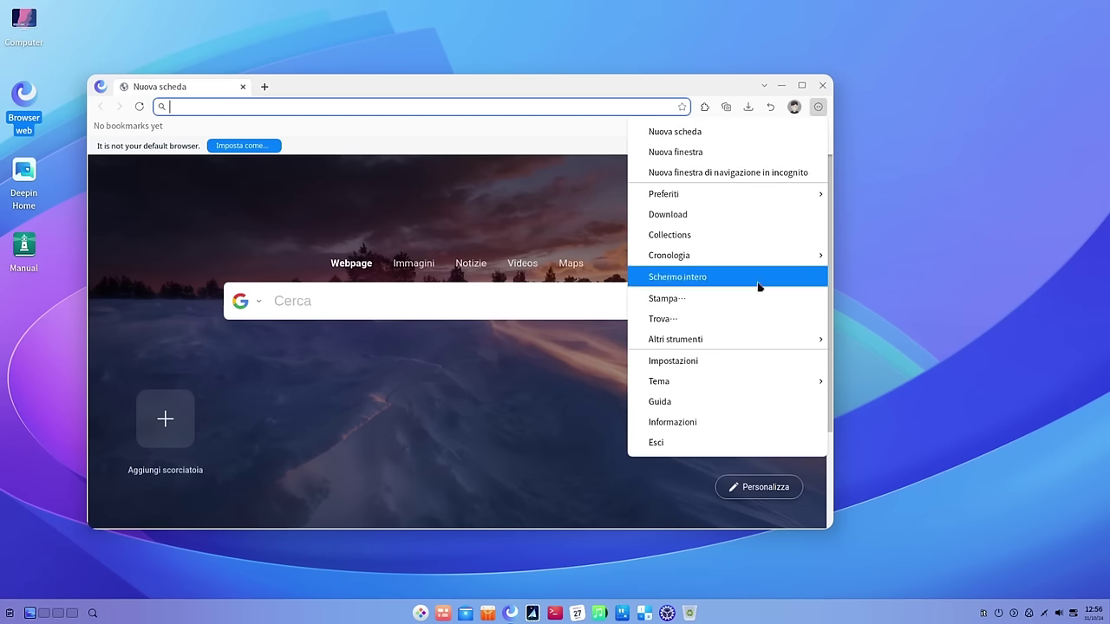
{"action": "left_click", "coordinate": [754, 423]}
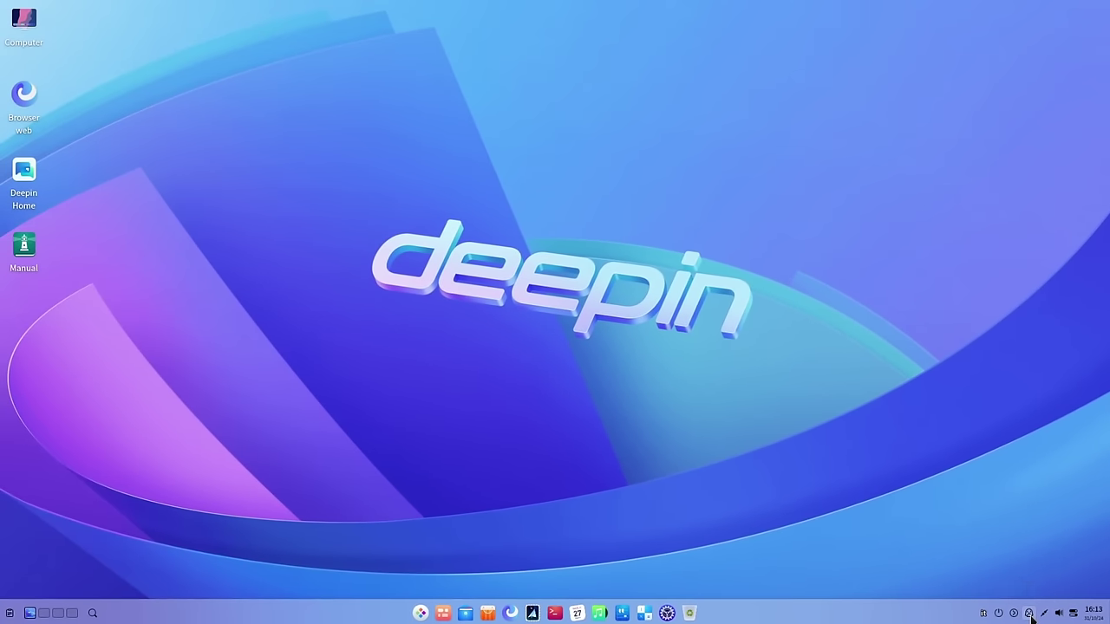
- Open UOS AI from the tray, go to its Settings, and scroll through the options
{"action": "left_click", "coordinate": [1029, 613]}
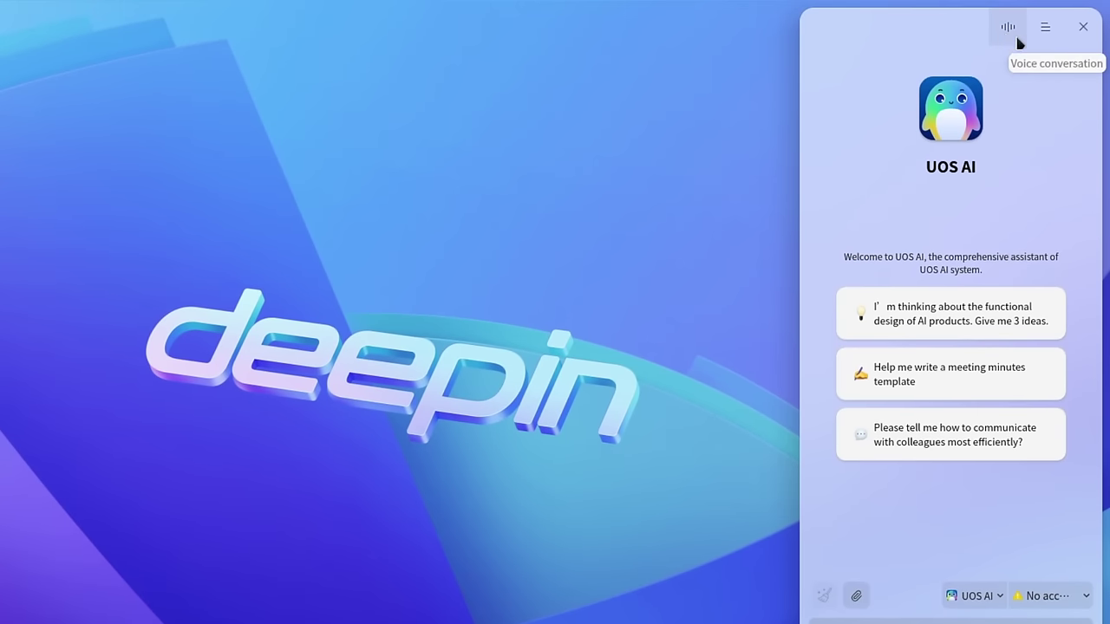
{"action": "left_click", "coordinate": [1045, 31]}
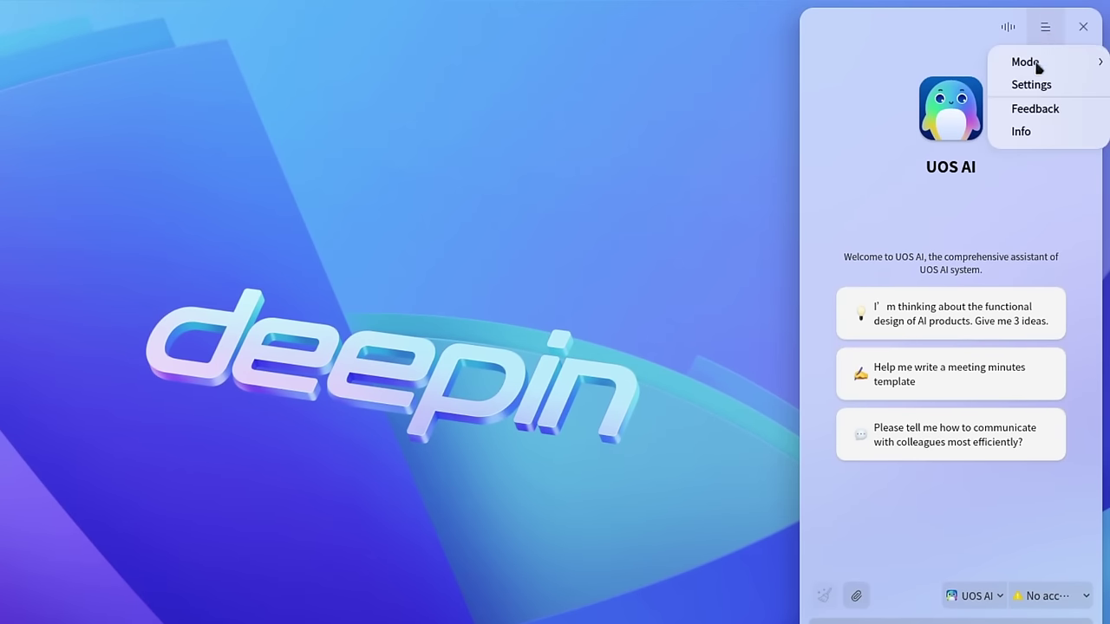
{"action": "mouse_move", "coordinate": [1038, 68]}
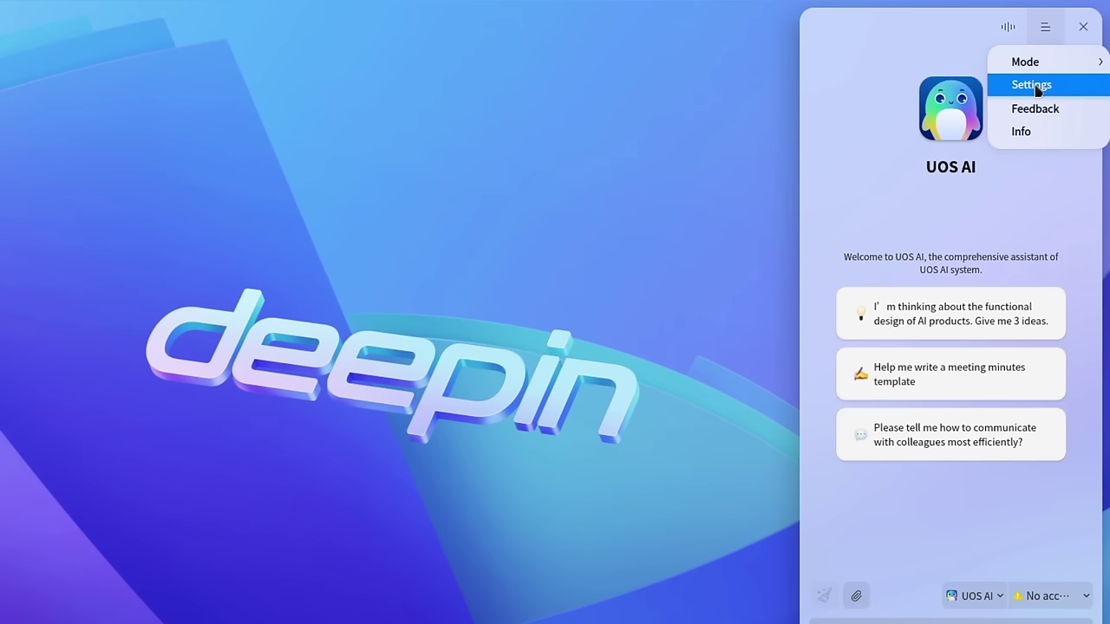
{"action": "left_click", "coordinate": [1032, 85]}
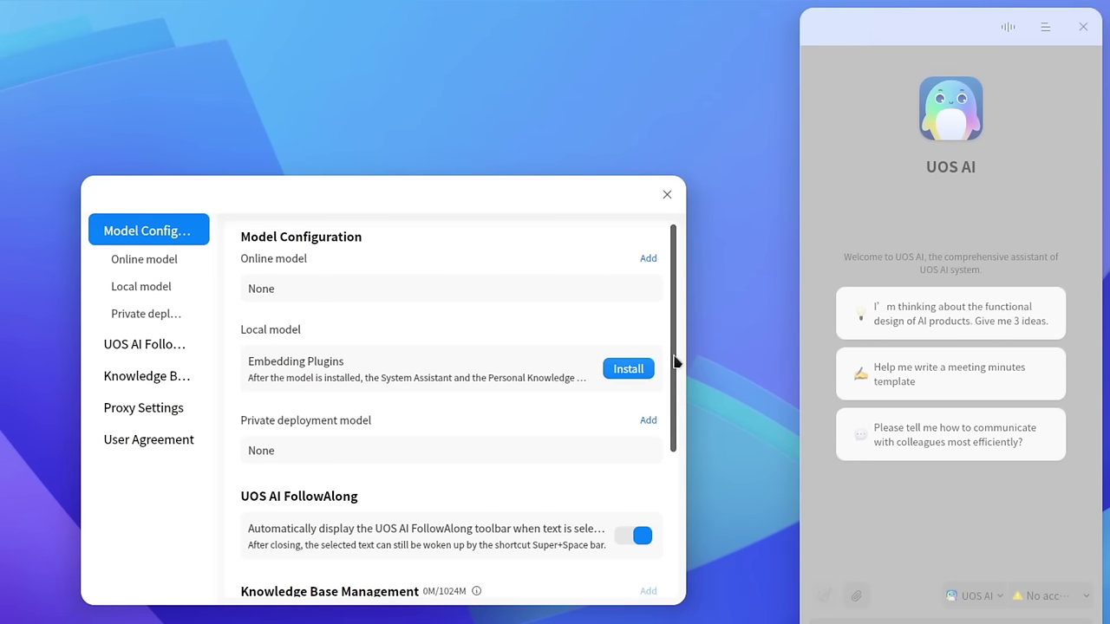
{"action": "left_click_drag", "start_coordinate": [675, 364], "coordinate": [669, 454]}
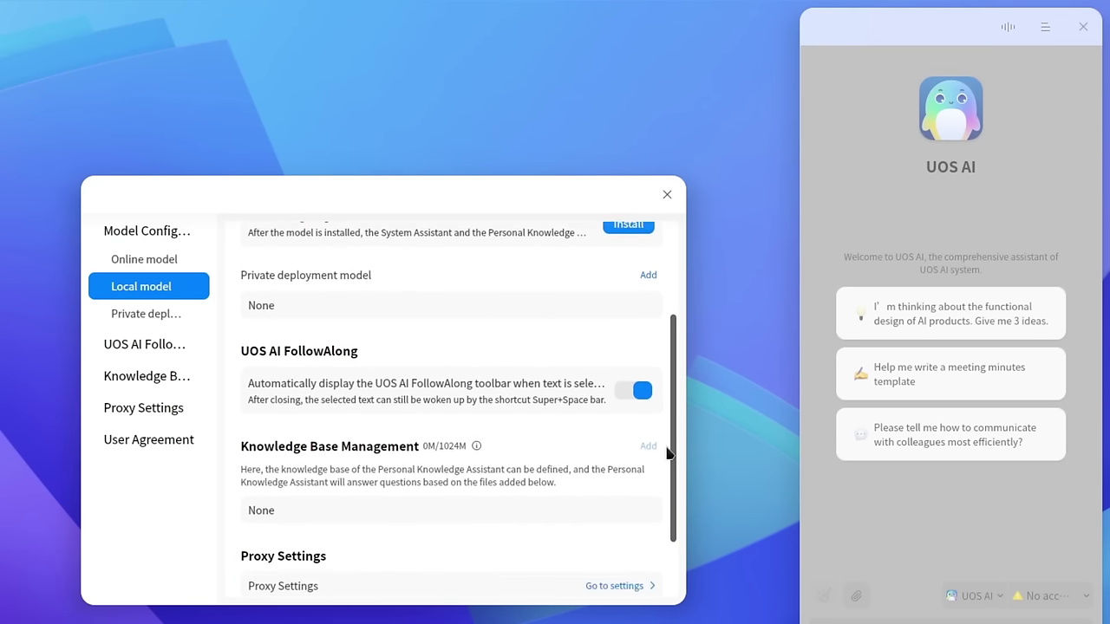